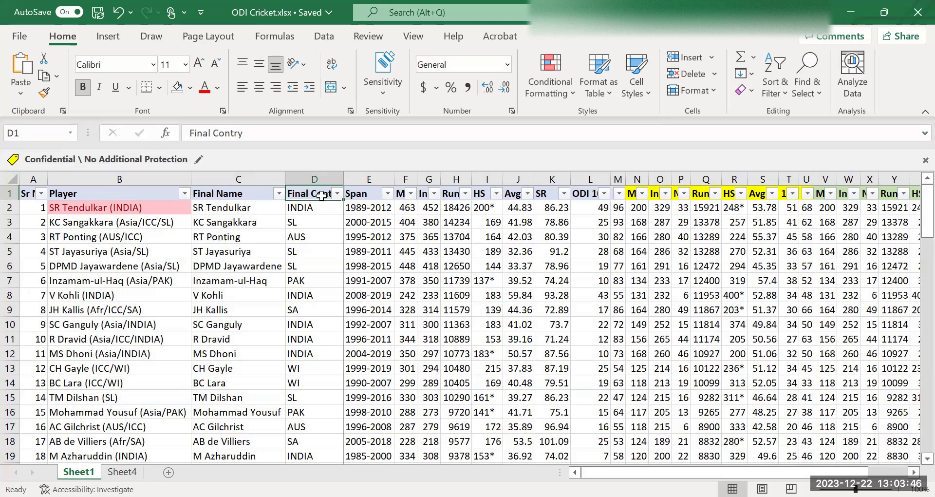
Remove the existing filters from the header row and reapply filtering to it.
key("ctrl+shift+l")
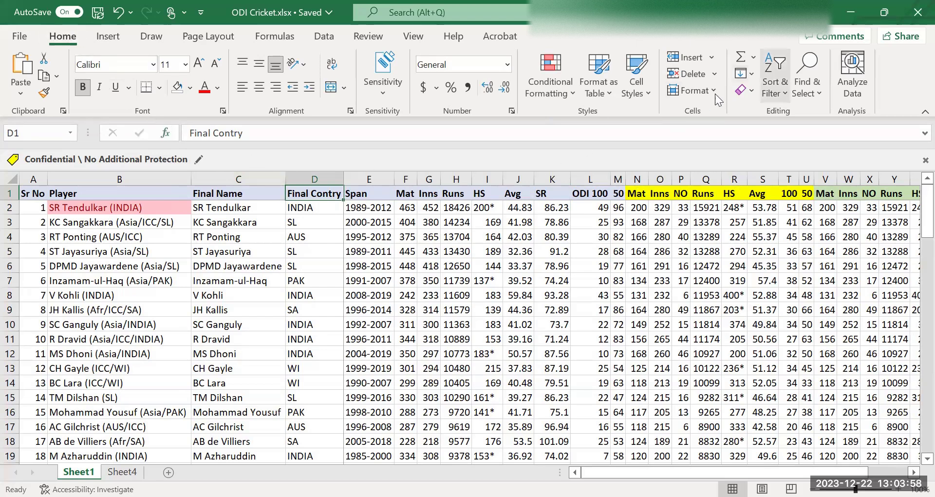
left_click(784, 95)
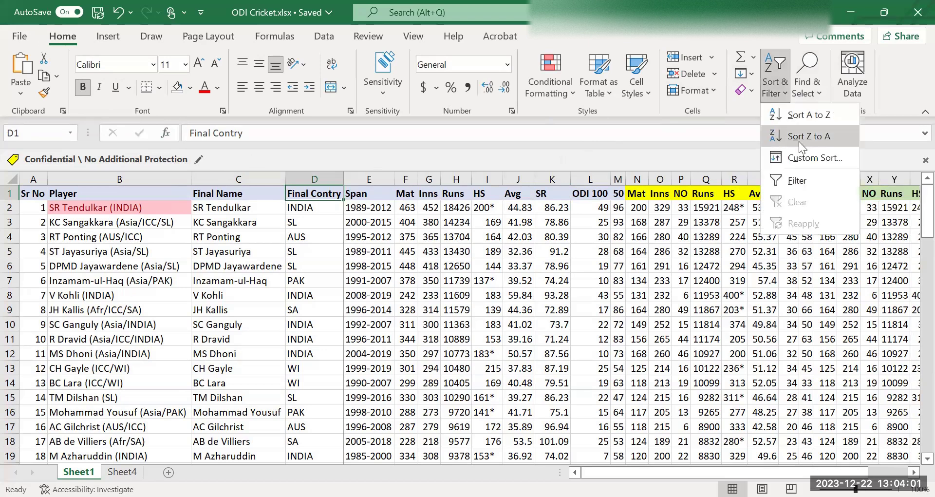
left_click(798, 180)
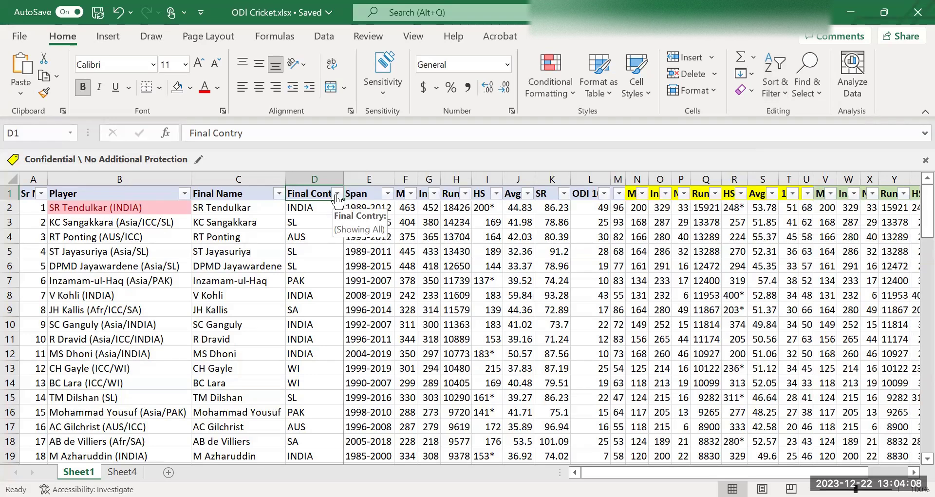
Filter the Final Contry column to show only AUS and review the matching players' names and statistics.
left_click(336, 195)
left_click(184, 338)
left_click(185, 340)
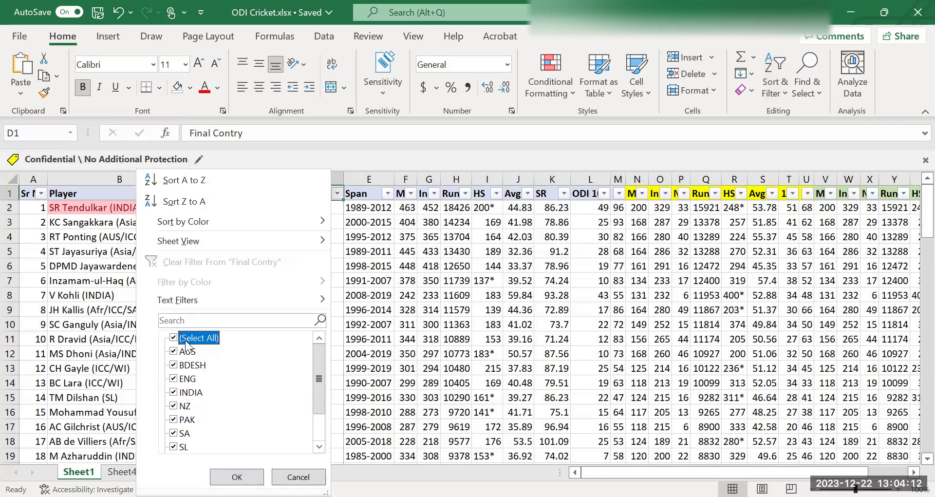
left_click(175, 338)
left_click(179, 352)
key("Return")
left_click_drag(136, 211, 134, 354)
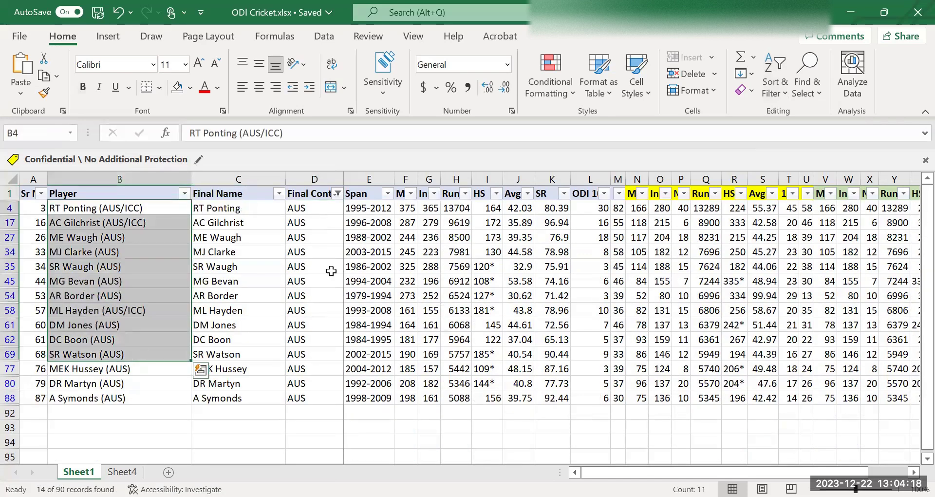
left_click_drag(390, 208, 592, 405)
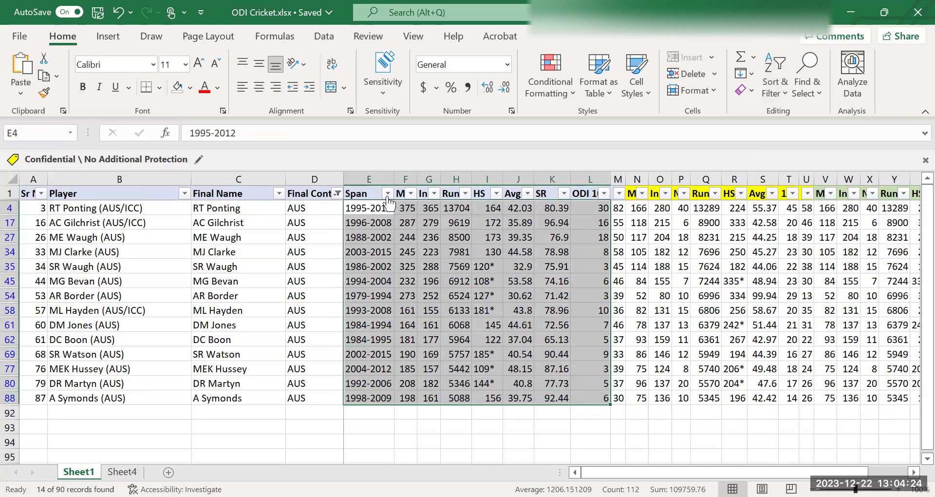
left_click(367, 196)
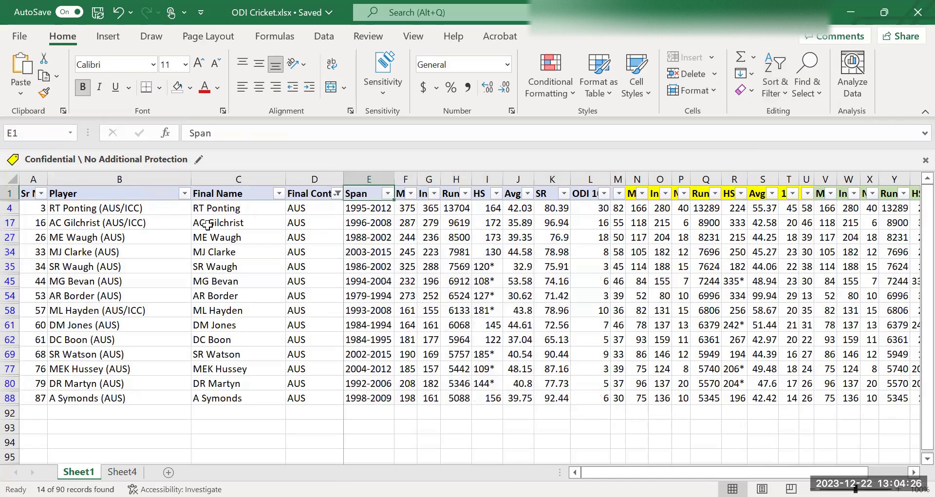
Change the Final Contry filter to show only ENG and INDIA.
left_click(315, 194)
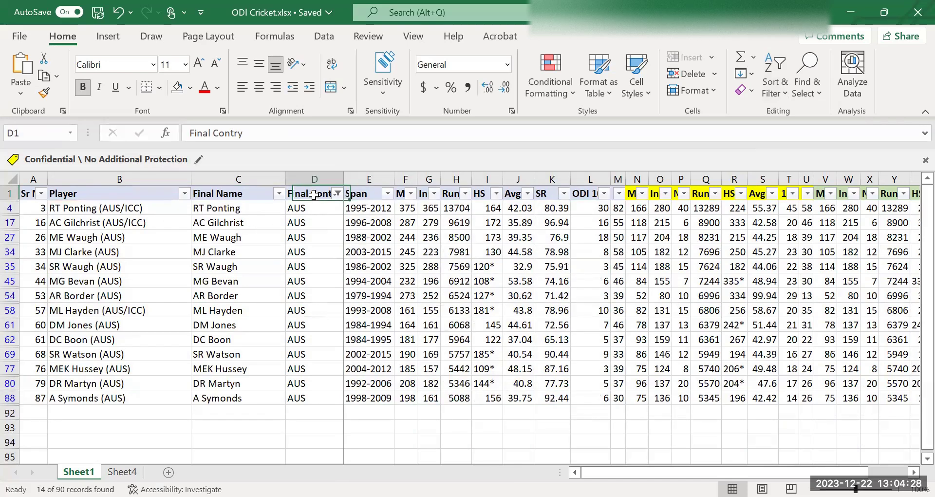
left_click(336, 195)
left_click(187, 351)
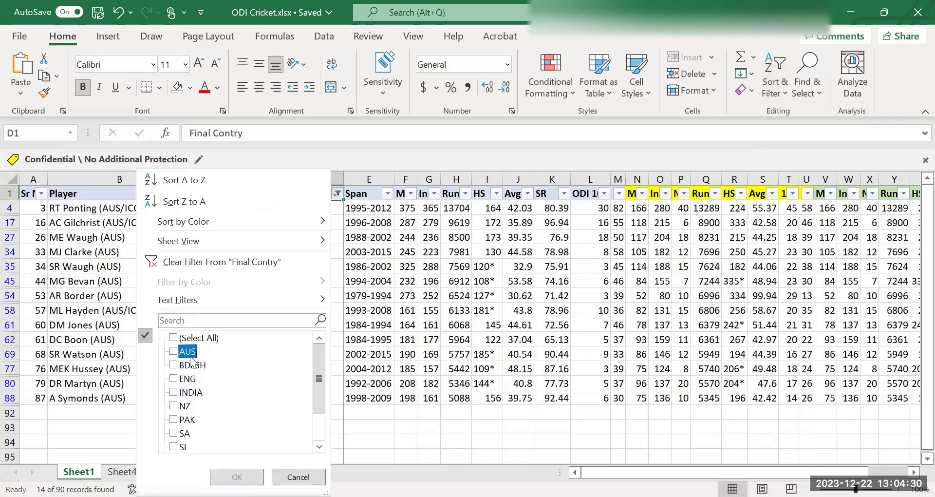
left_click(191, 379)
left_click(191, 392)
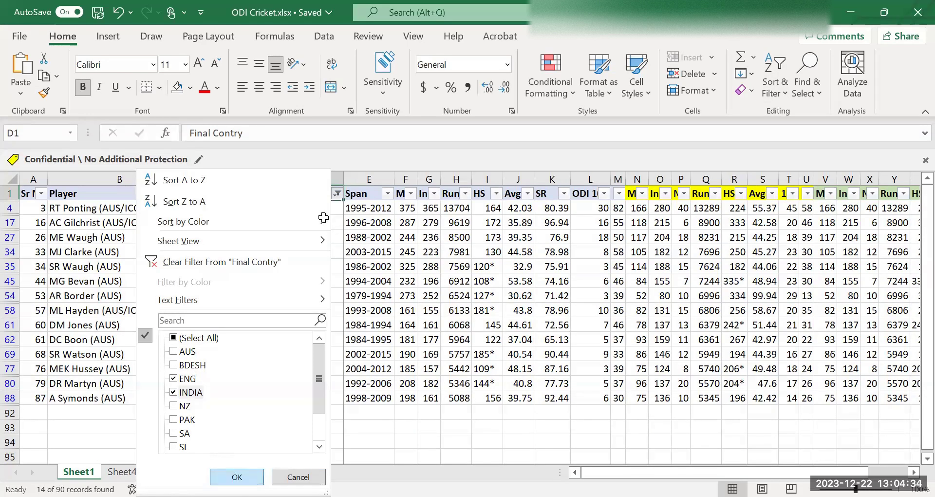
key("Return")
scroll(310, 341, "down", 1)
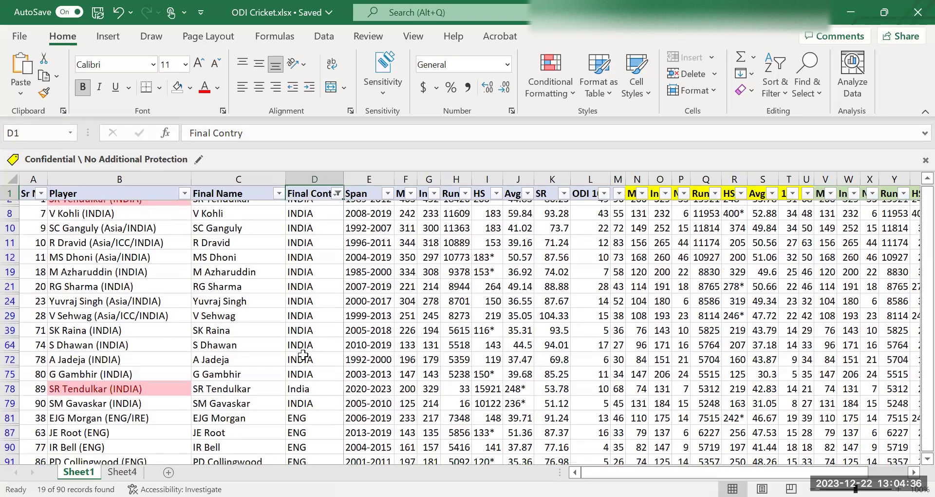
scroll(310, 340, "up", 1)
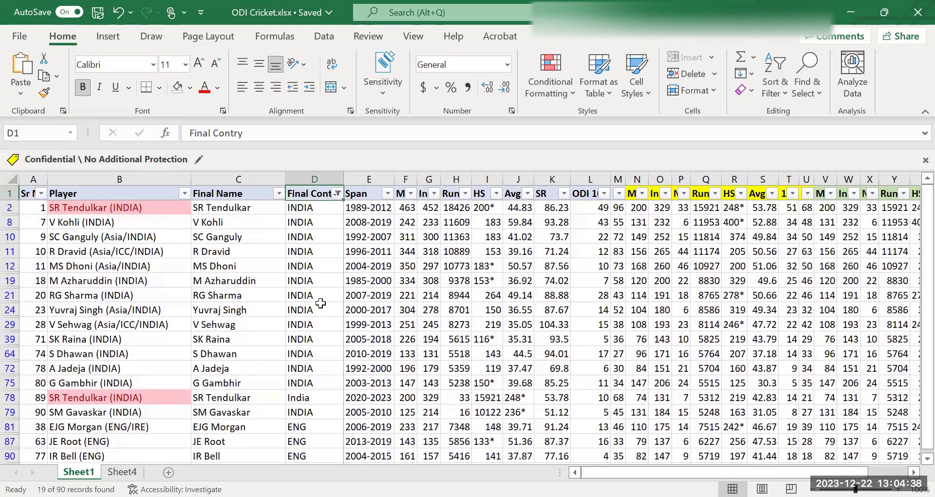
scroll(319, 300, "down", 2)
scroll(317, 292, "up", 2)
Sort the filtered rows by Final Contry from A to Z.
left_click(336, 193)
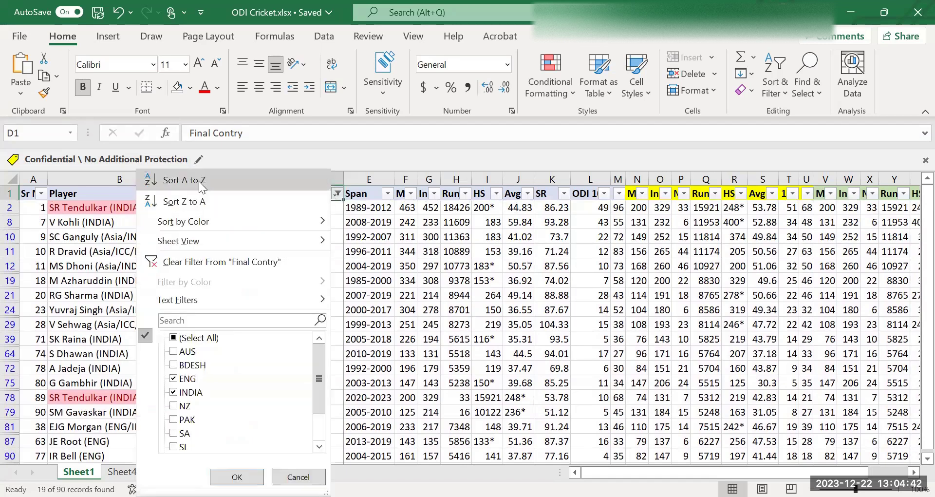
left_click(200, 184)
left_click(336, 199)
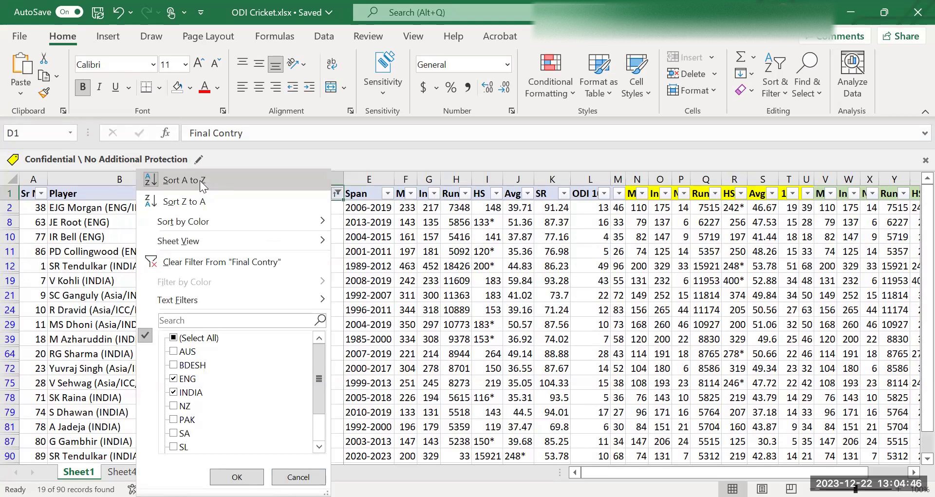
left_click(201, 183)
Sort the filtered rows by Final Contry from Z to A and check the country order.
left_click(337, 195)
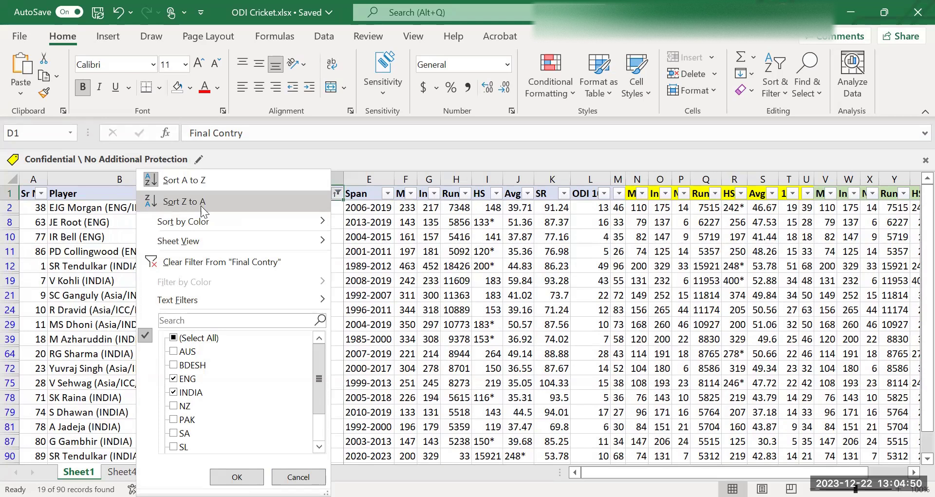
left_click(202, 207)
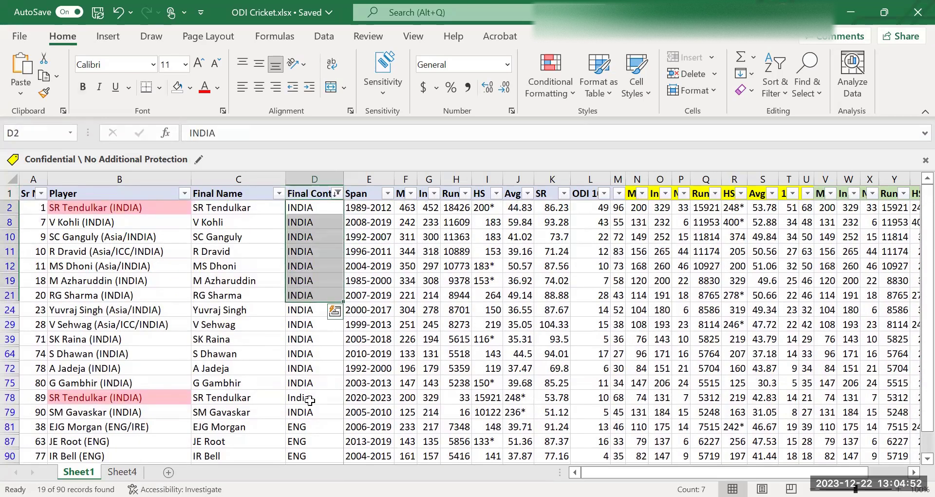
left_click(303, 439)
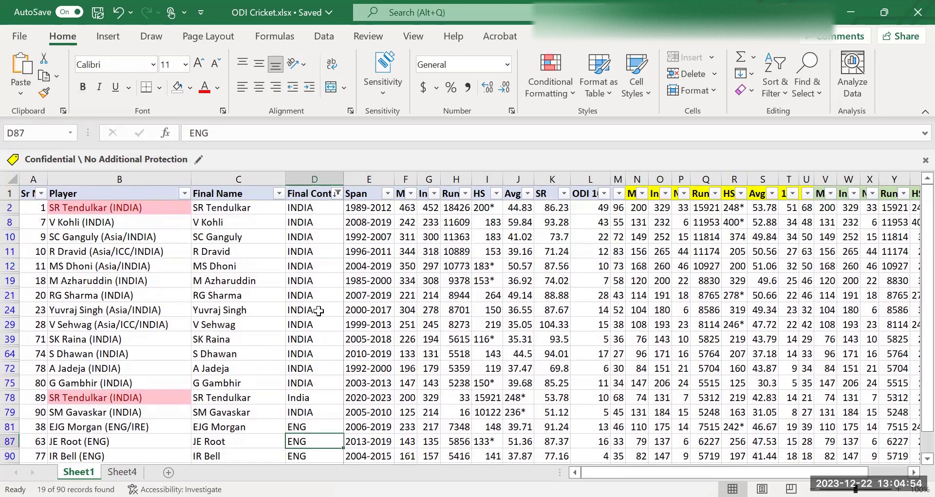
Clear the country filter by switching filtering off and on again for the header row.
left_click(309, 195)
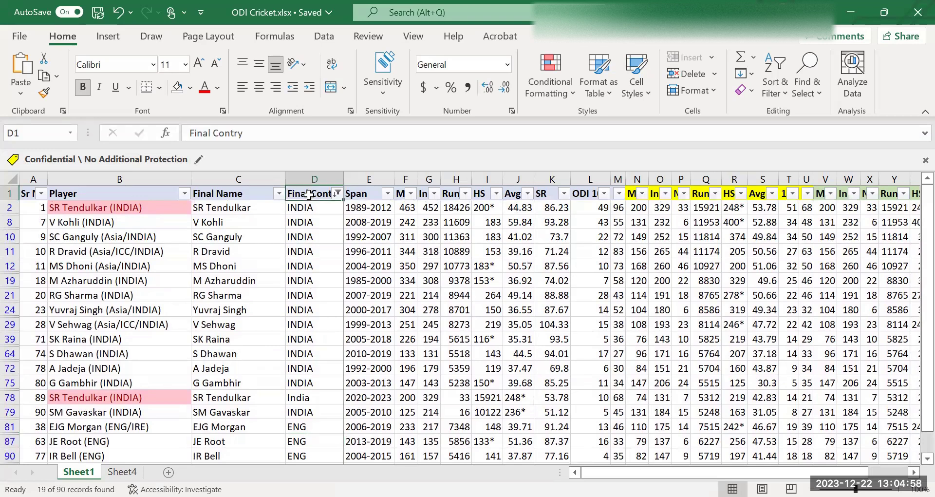
key("ctrl+shift+l")
key("ctrl+shift+l")
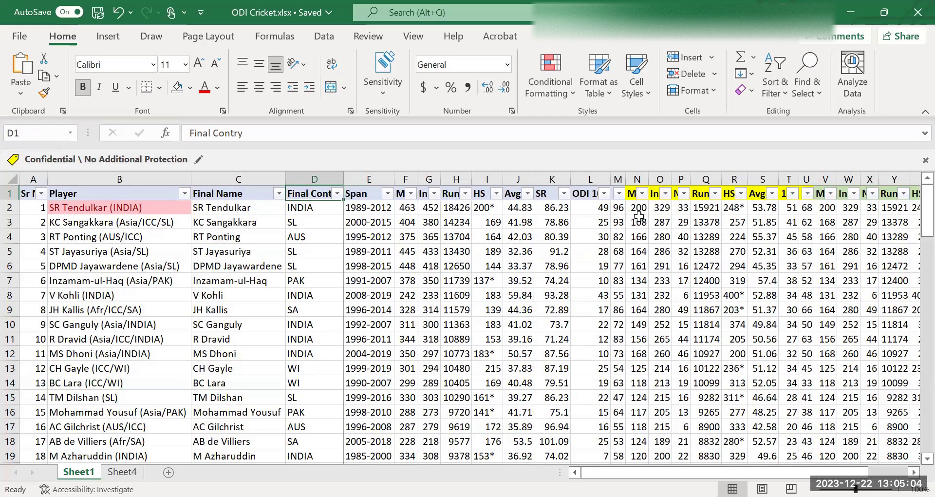
Filter the ODI 100 column to values greater than 40 and check the remaining ODI 100 figures.
left_click(583, 195)
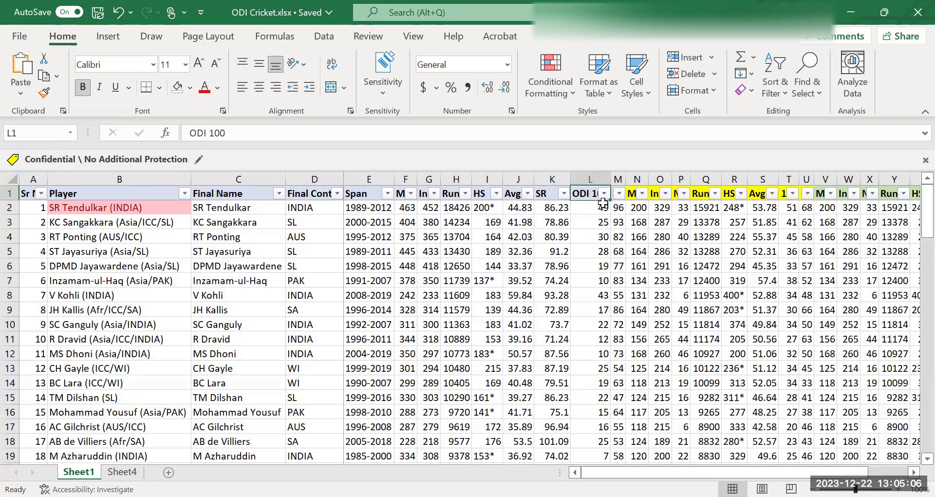
left_click(604, 194)
mouse_move(497, 303)
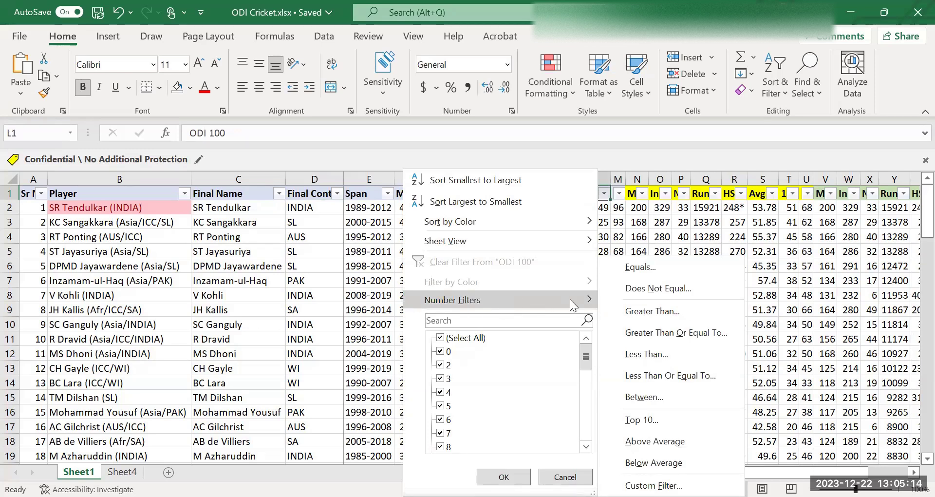
left_click(659, 312)
type("40")
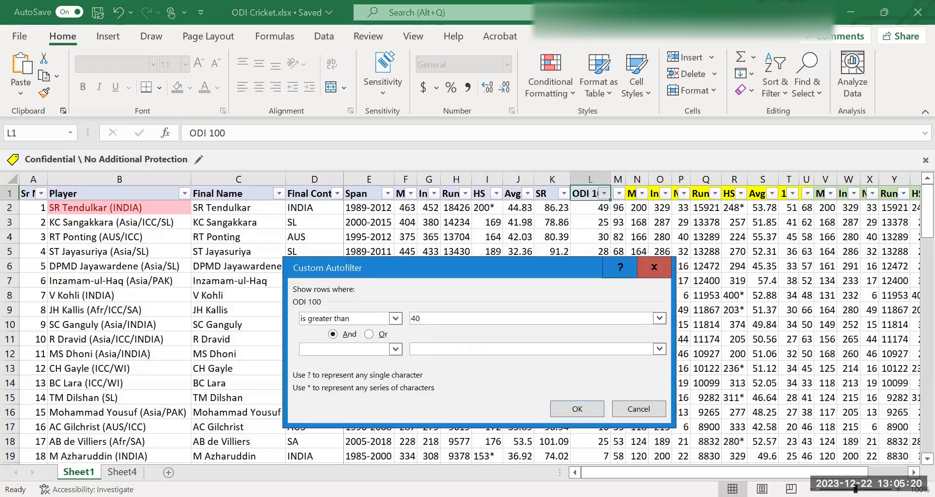
key("Return")
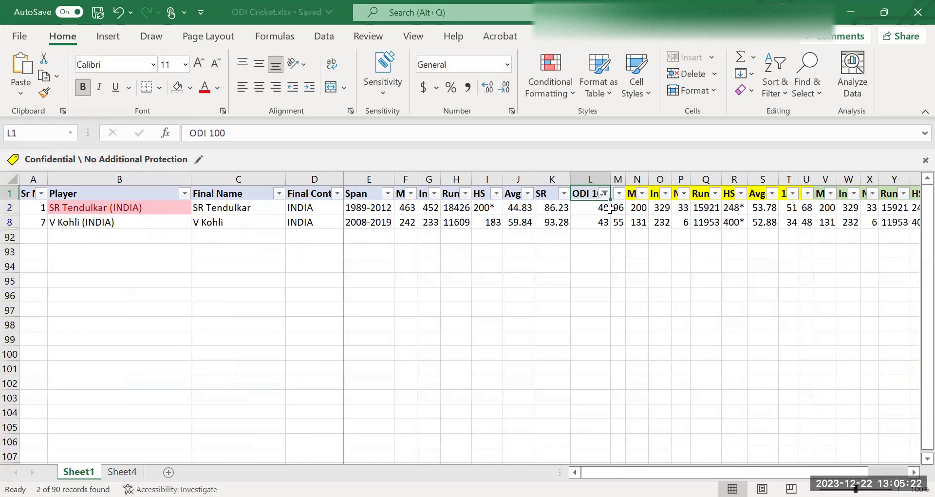
left_click_drag(601, 207, 599, 227)
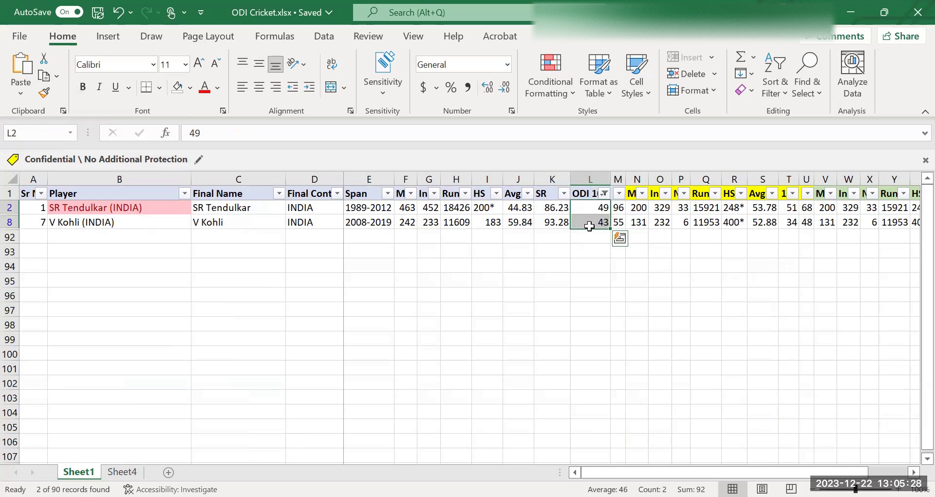
left_click(589, 225)
left_click(585, 207)
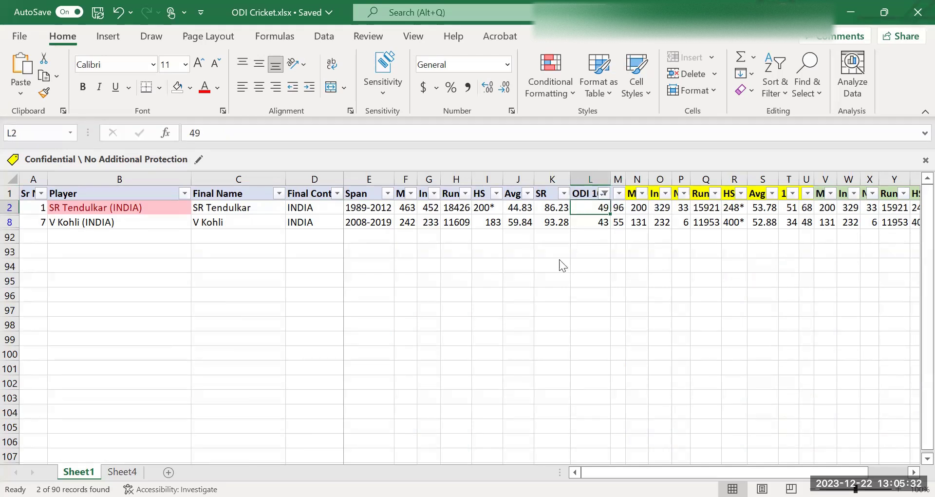
Change the ODI 100 number filter to values less than 5 and review the matching players, countries and figures.
left_click(604, 194)
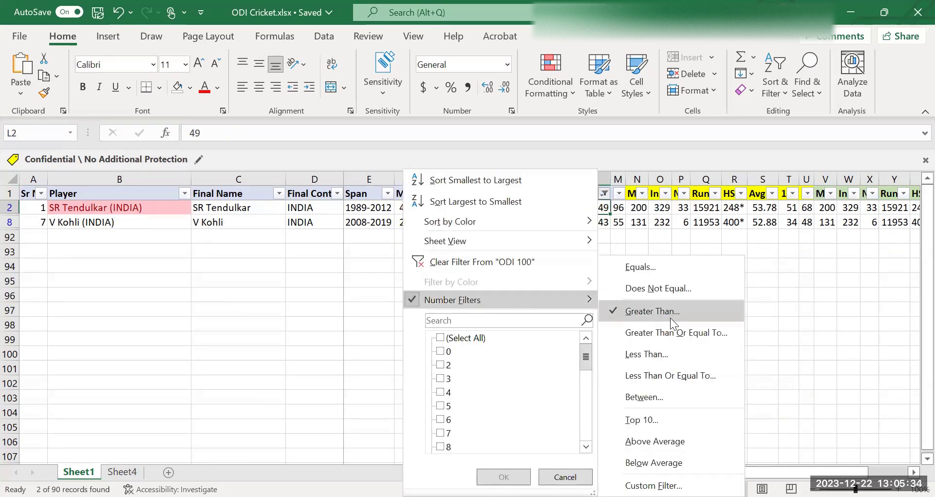
left_click(657, 360)
type("5")
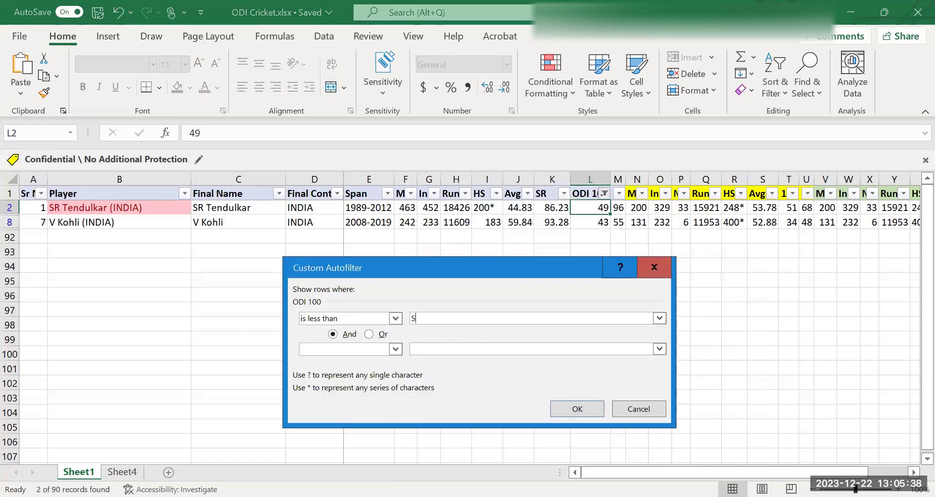
left_click(583, 409)
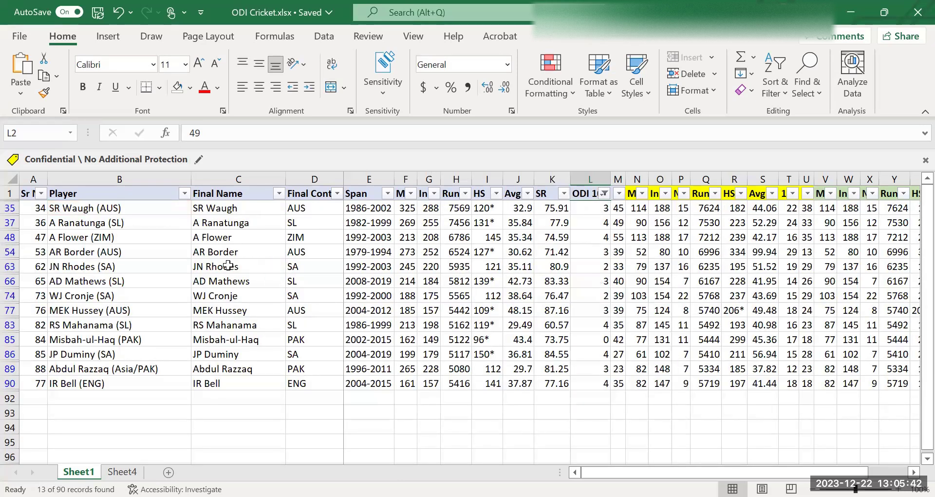
left_click_drag(287, 215, 298, 372)
left_click_drag(303, 207, 299, 369)
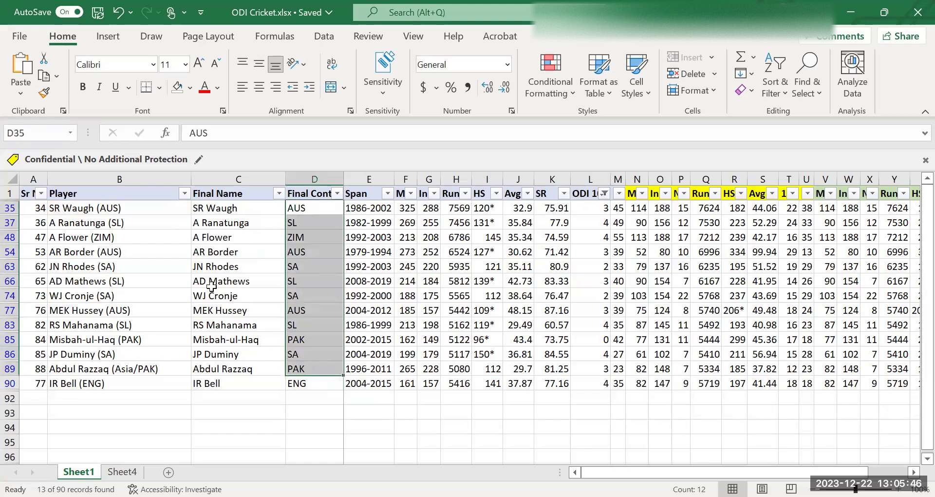
left_click_drag(124, 210, 109, 374)
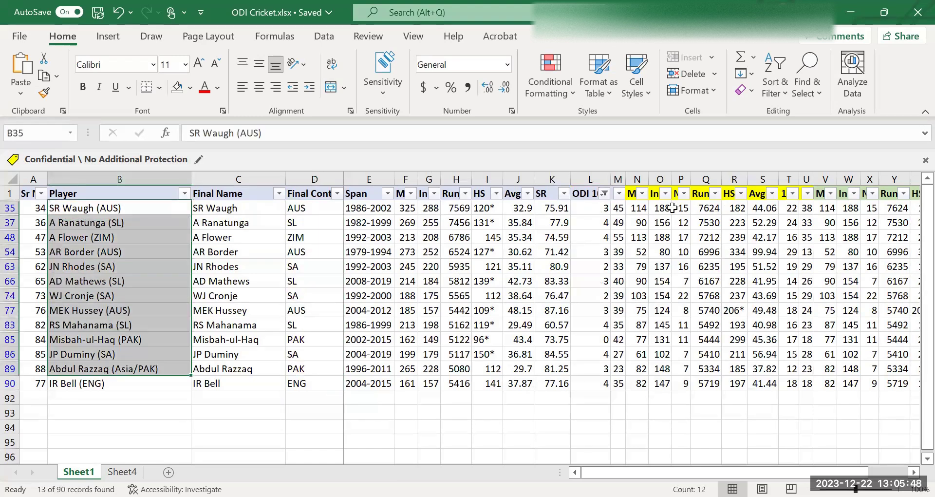
left_click_drag(592, 210, 593, 342)
left_click(591, 266)
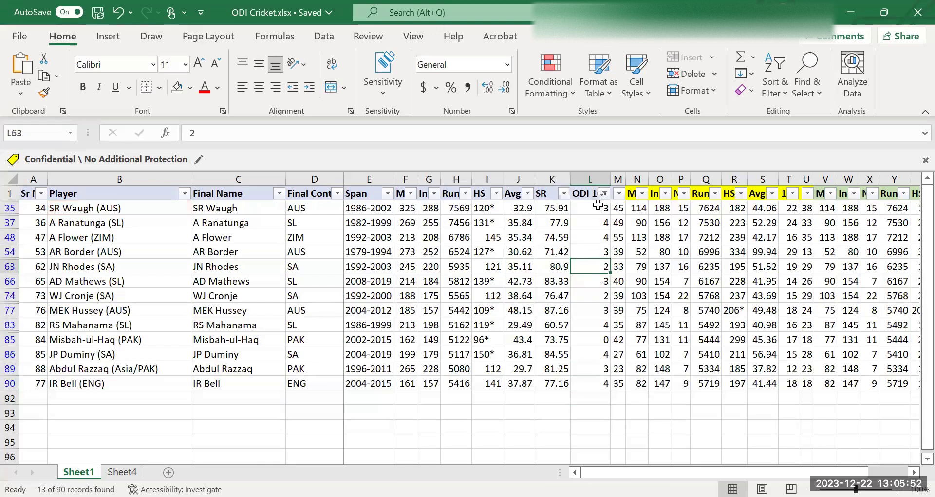
Try to filter the ODI 100 column to values greater than or equal to 30 and less than or equal to 20.
left_click(604, 194)
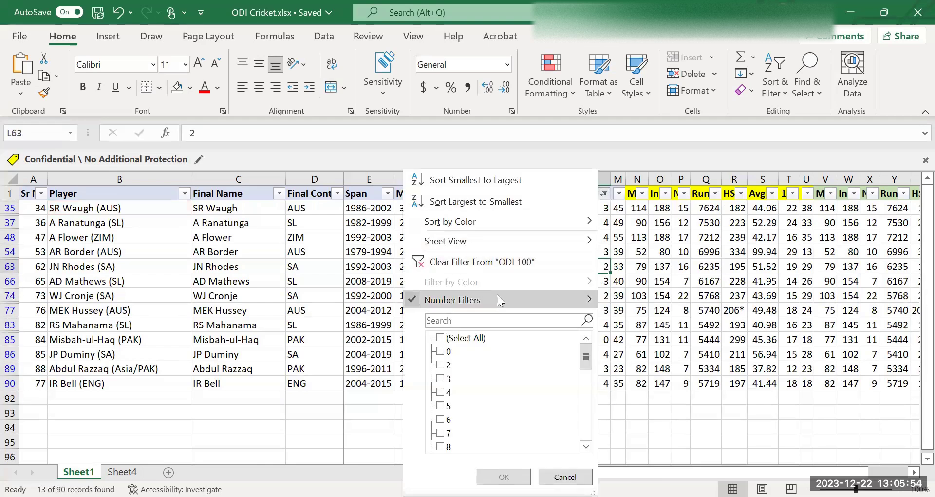
mouse_move(494, 299)
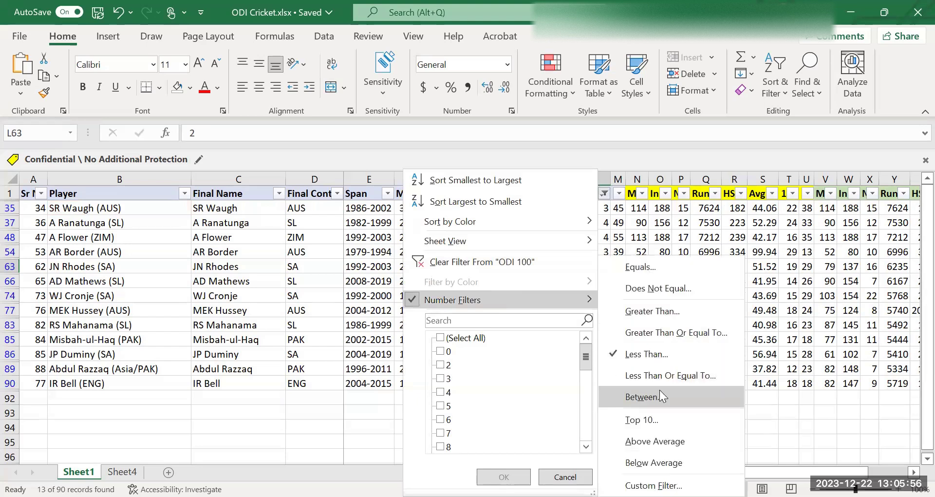
left_click(641, 397)
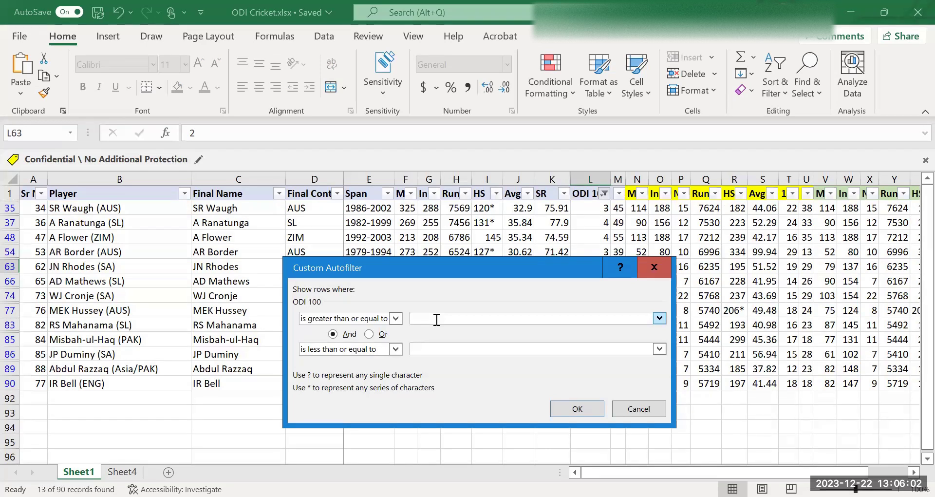
type("30")
left_click(429, 349)
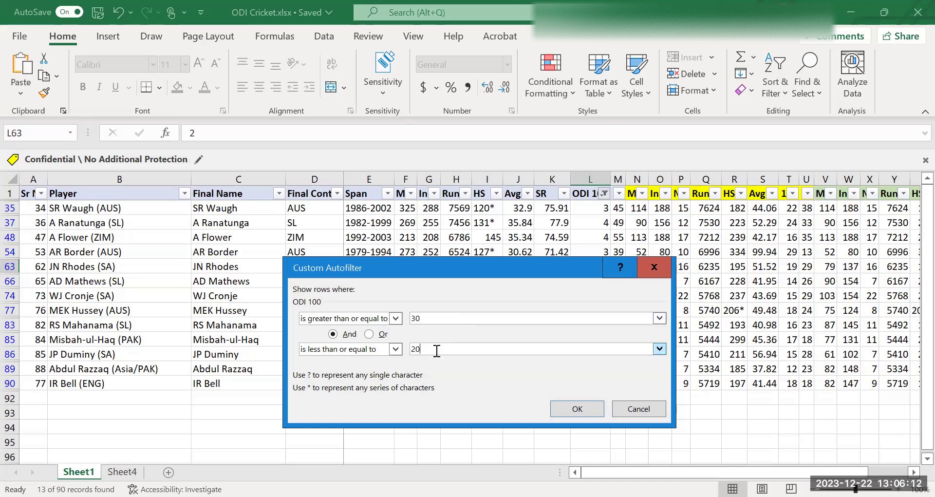
left_click_drag(423, 351, 408, 352)
left_click(565, 406)
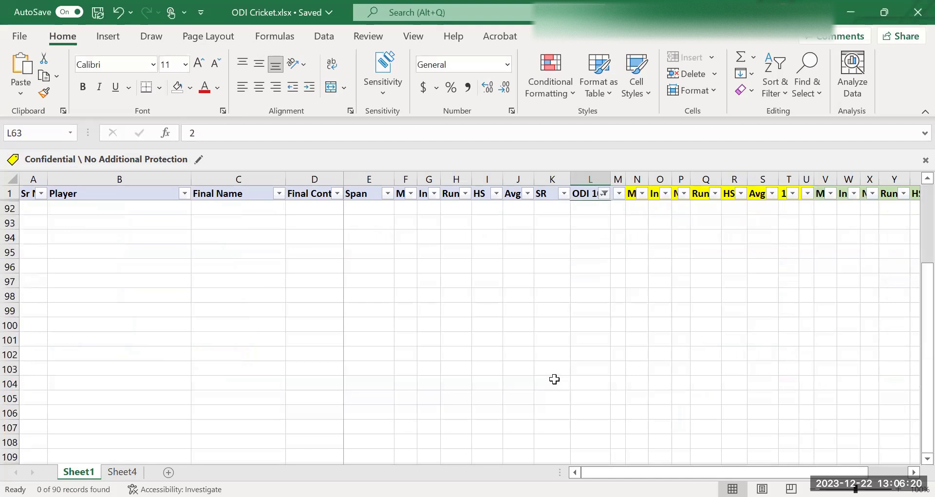
Correct the ODI 100 between filter to values greater than or equal to 20 and less than or equal to 30.
left_click(605, 194)
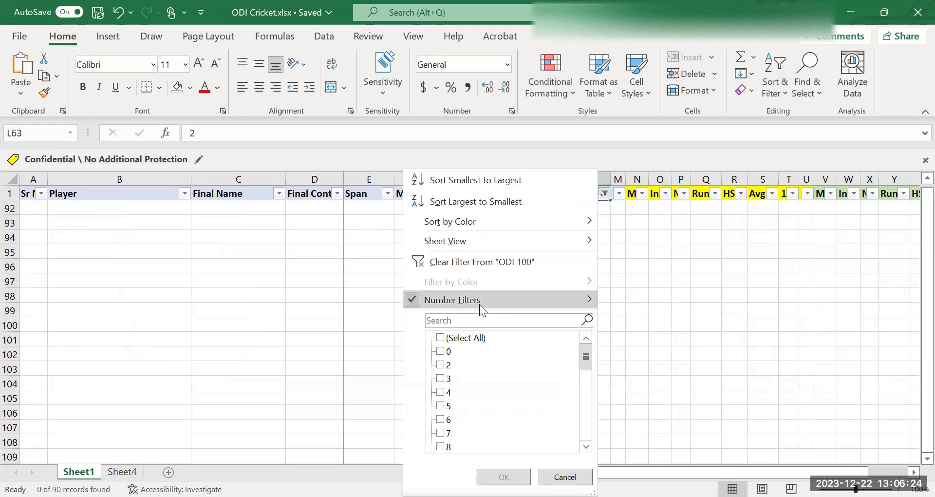
mouse_move(479, 304)
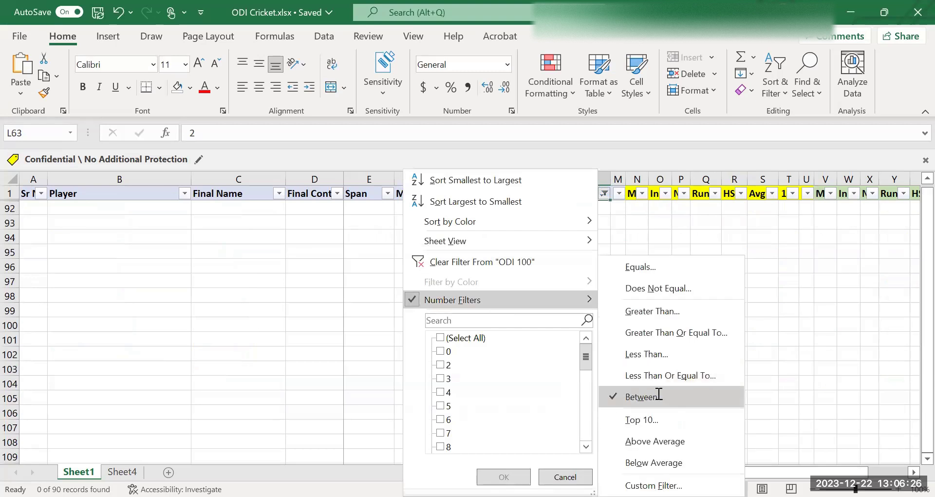
left_click(657, 395)
left_click(458, 321)
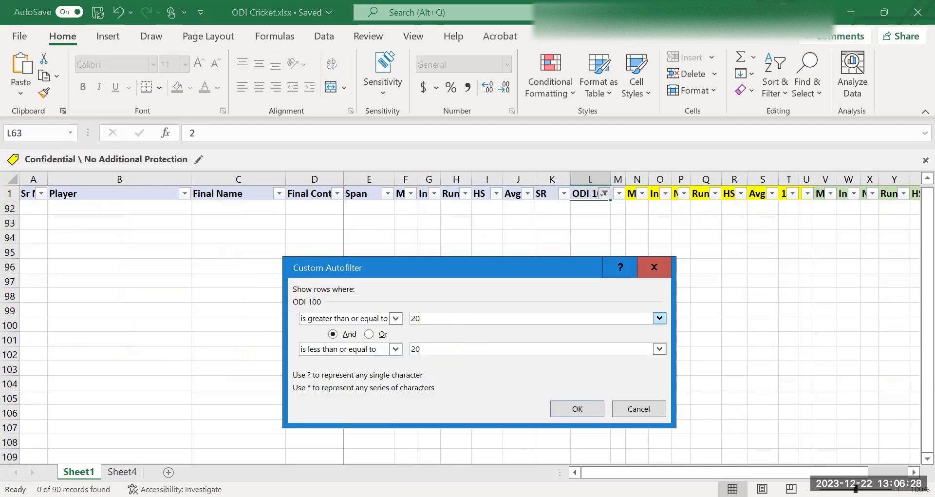
left_click(438, 349)
key("BackSpace")
type("3")
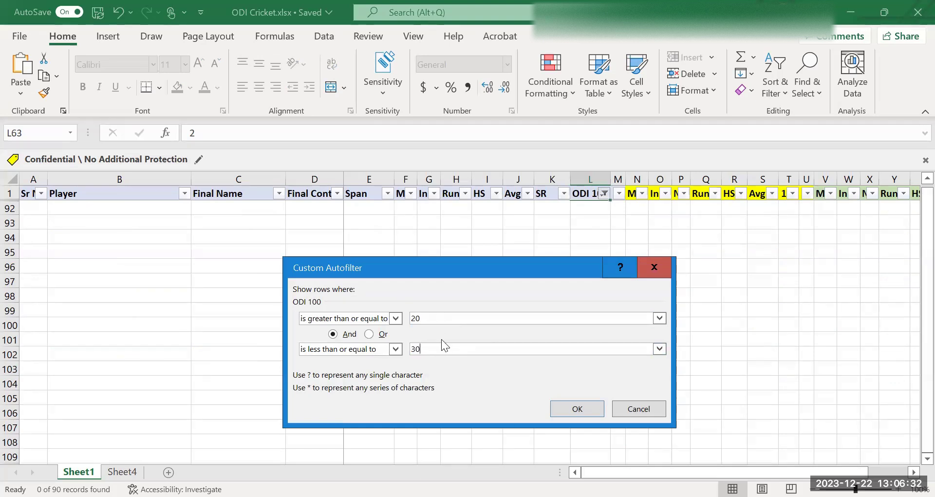
left_click(412, 318)
left_click_drag(422, 319, 402, 354)
left_click(576, 414)
Examine the filtered ODI 100 figures together with the matching player names and countries.
left_click_drag(595, 212, 605, 368)
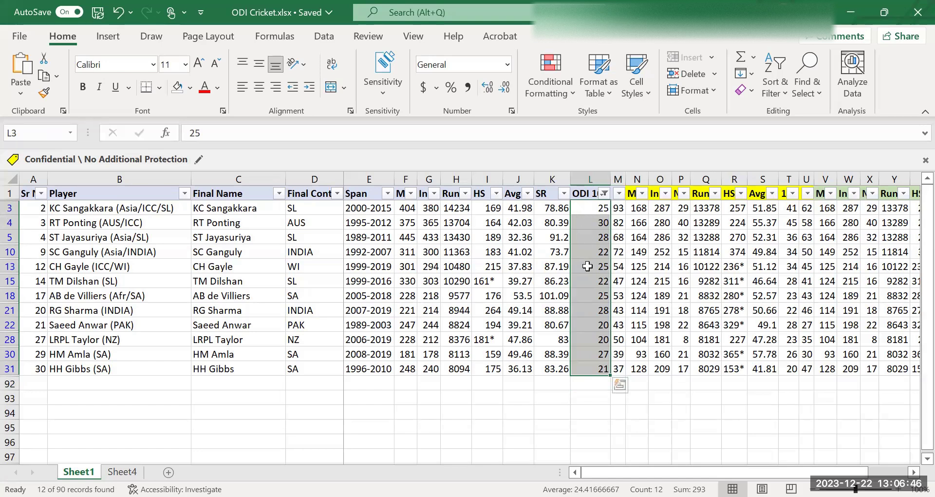
left_click_drag(595, 208, 591, 350)
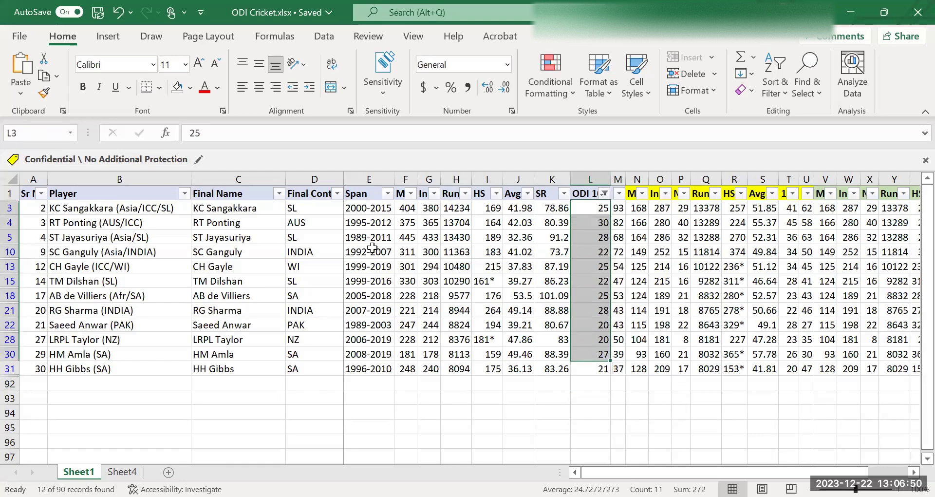
left_click(301, 254)
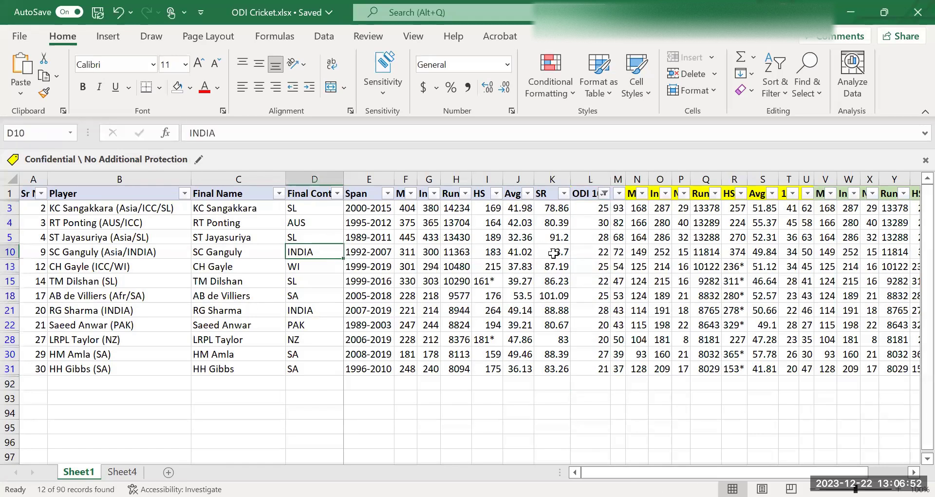
left_click(578, 251)
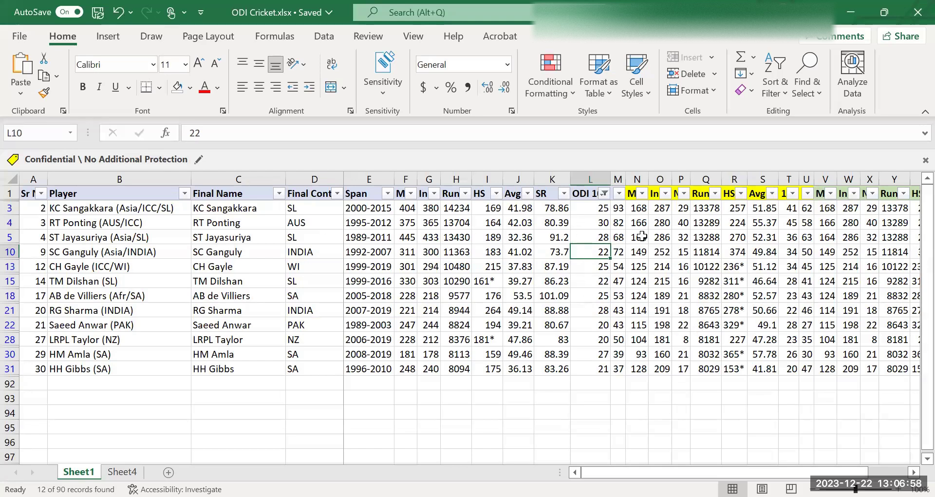
left_click(584, 222)
left_click(231, 220)
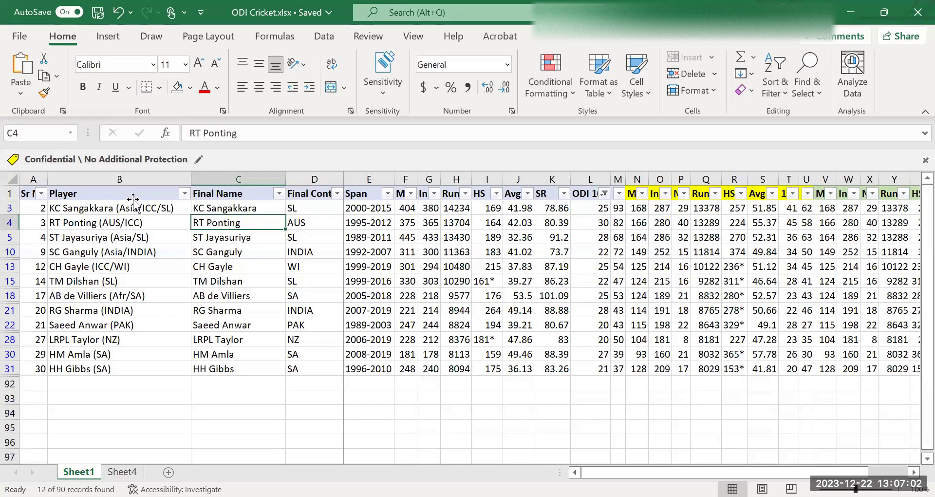
Clear the ODI 100 filter by switching filtering off and on again for the header row.
left_click(133, 199)
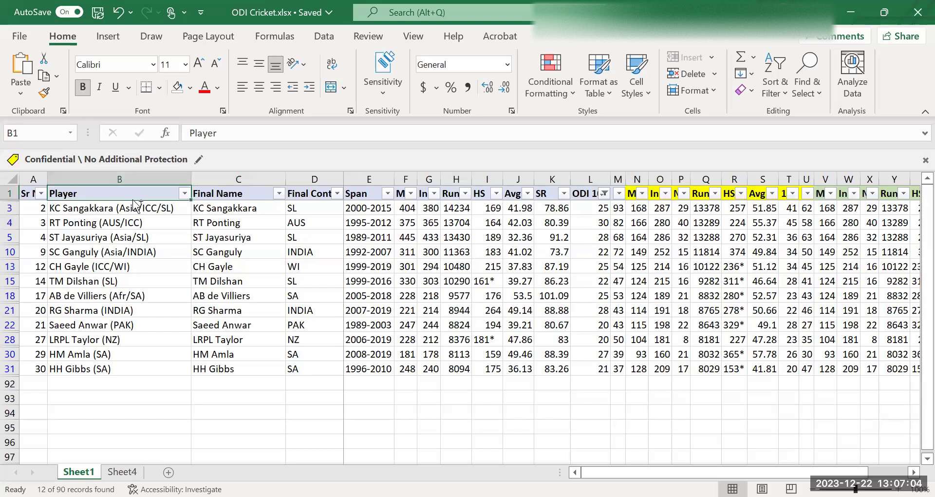
key("ctrl+shift+l")
key("ctrl+shift+l")
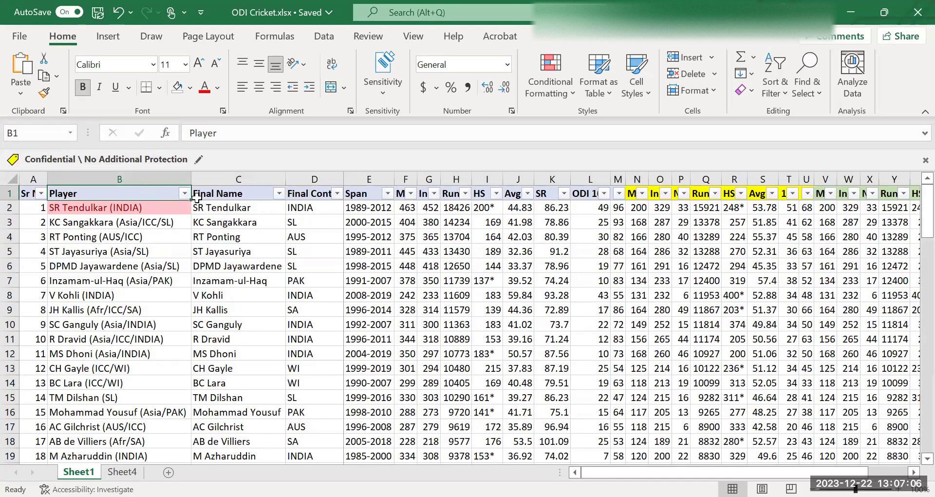
Filter the Player column to names that begin with "M" and check the matching players.
left_click(219, 193)
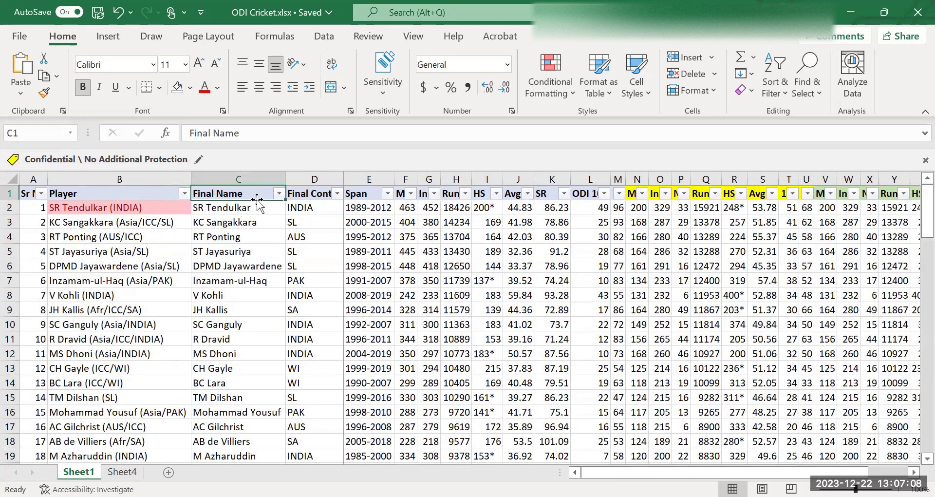
left_click(165, 194)
left_click(184, 193)
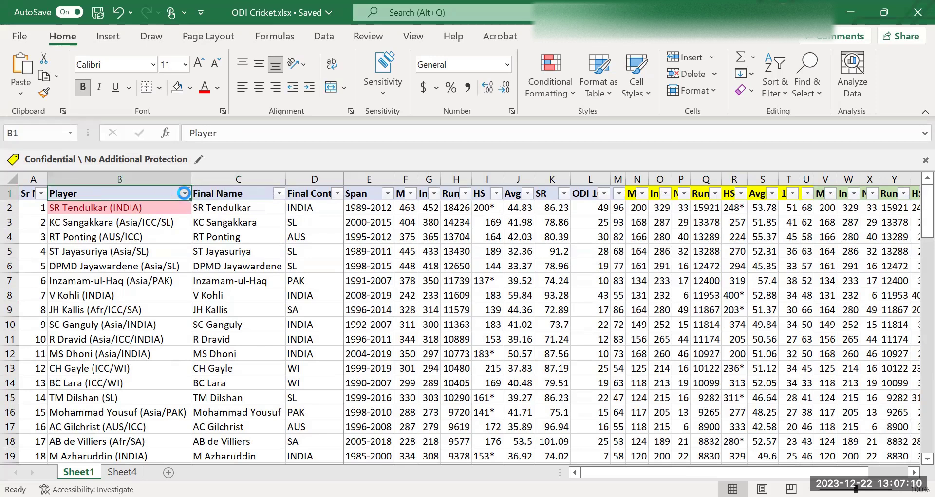
mouse_move(222, 300)
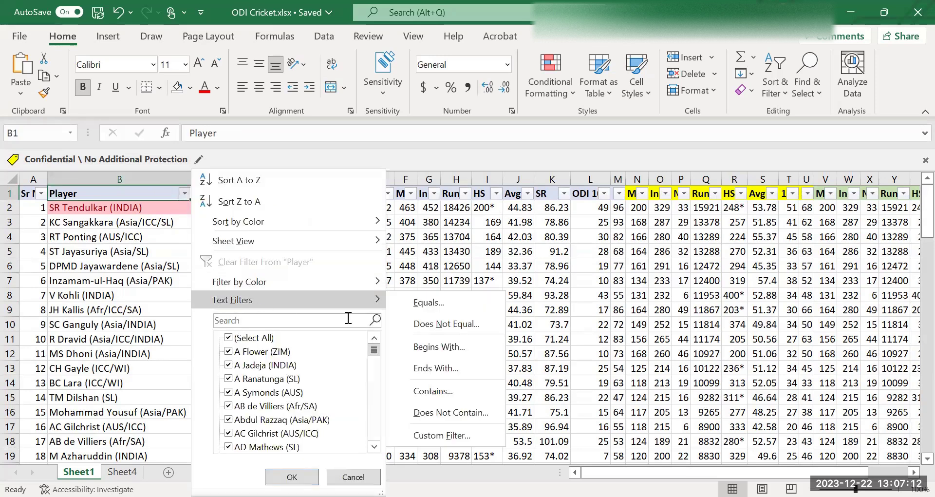
left_click(459, 347)
type("M")
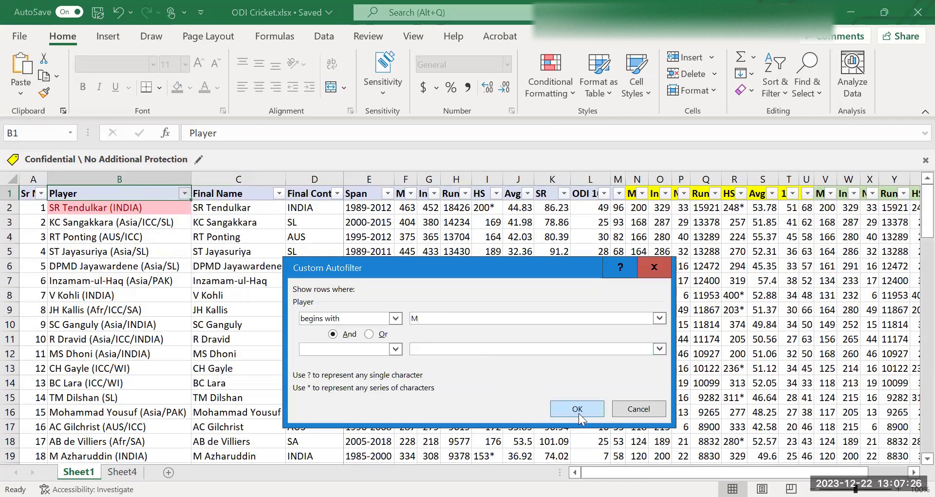
key("Return")
left_click_drag(73, 208, 76, 397)
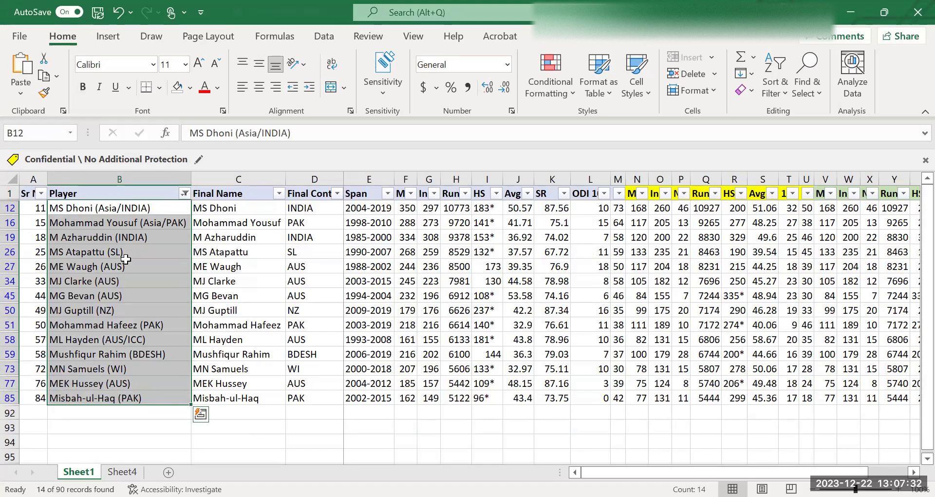
Change the Player text filter to names containing "Dhoni" and check the matching row.
left_click(128, 196)
left_click(185, 193)
mouse_move(286, 302)
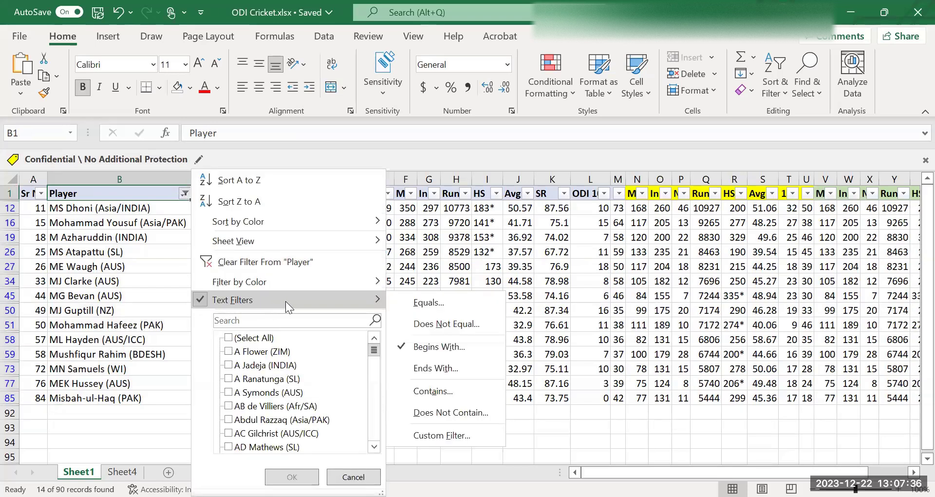
left_click(441, 393)
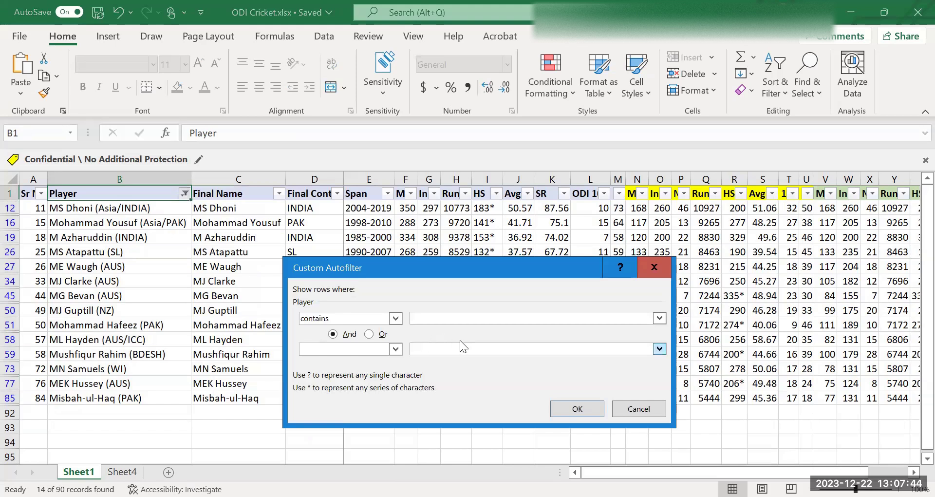
type("Dhoni")
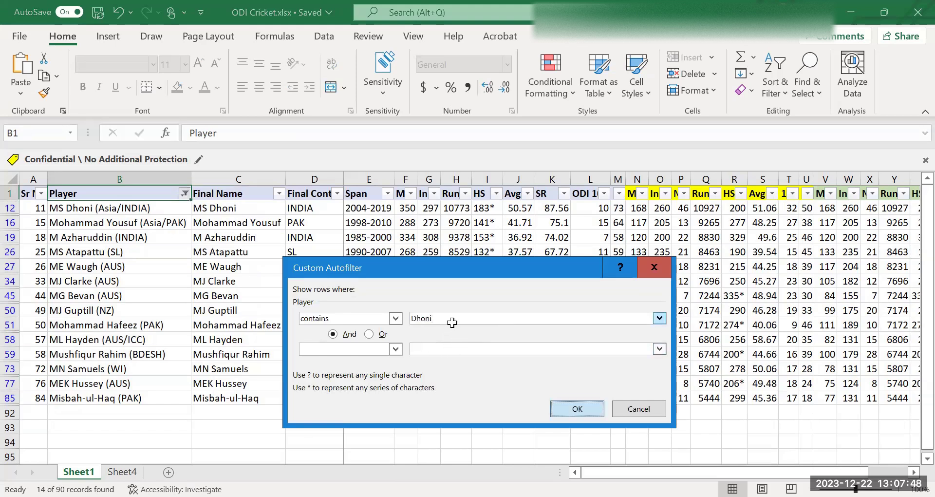
key("Return")
left_click(146, 210)
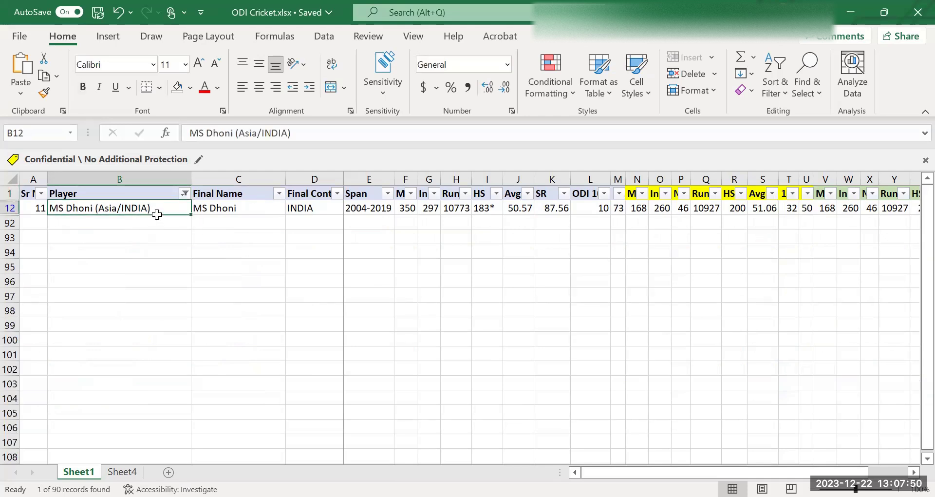
Remove the Player filter by switching filtering off for the header row.
left_click(159, 193)
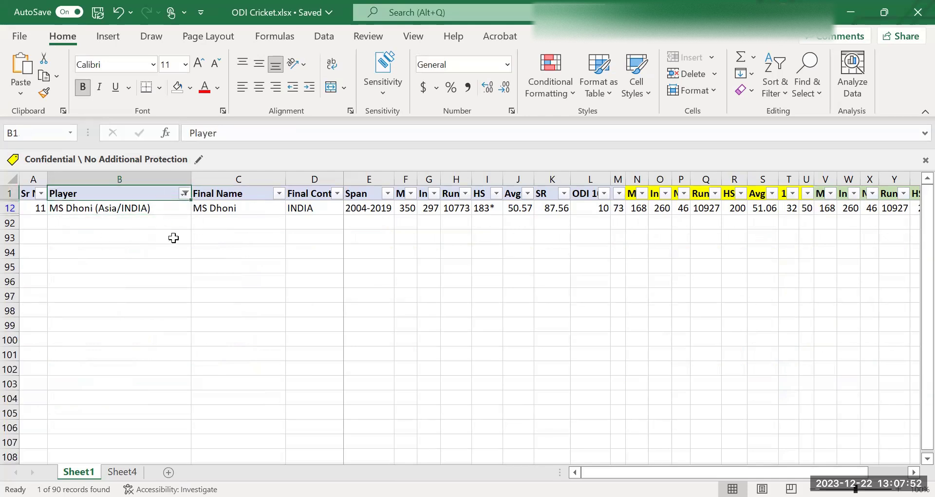
key("ctrl+shift+l")
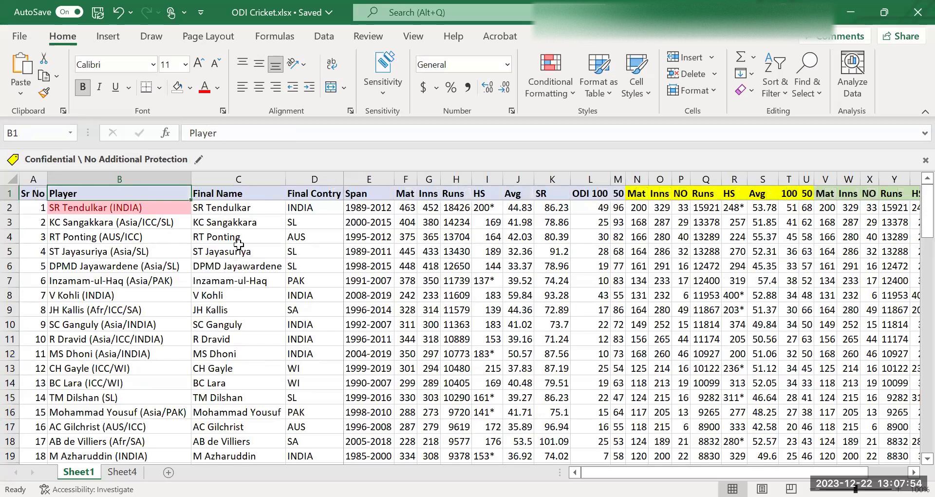